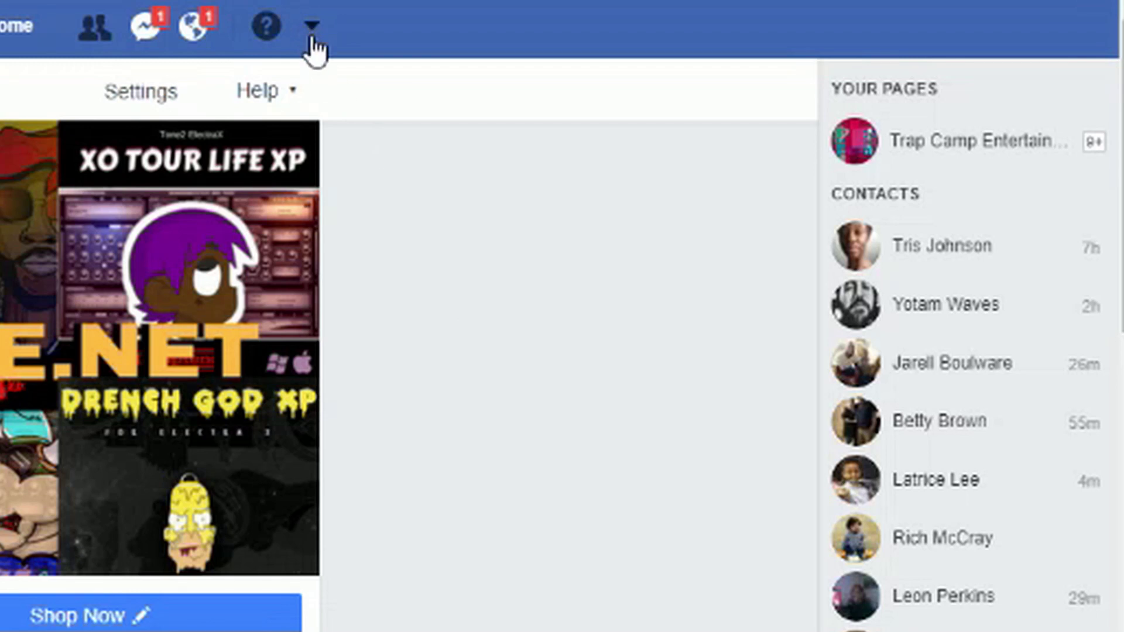
# - Navigate via the account menu to the Pixels list and open the Traptendo pixel
pyautogui.click(314, 28)
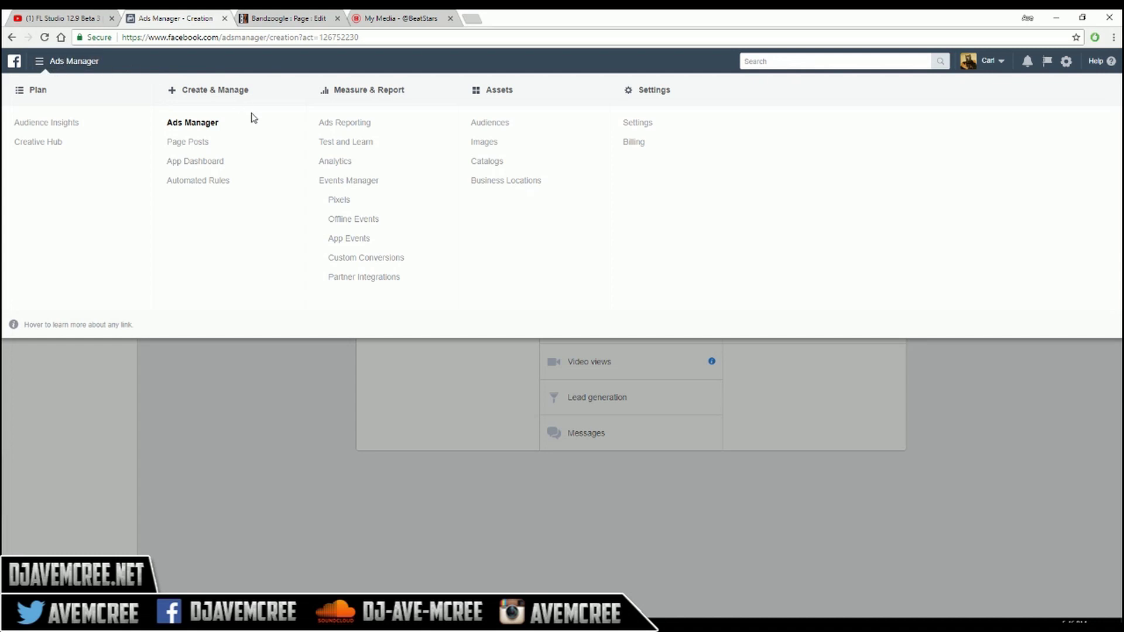
pyautogui.click(339, 200)
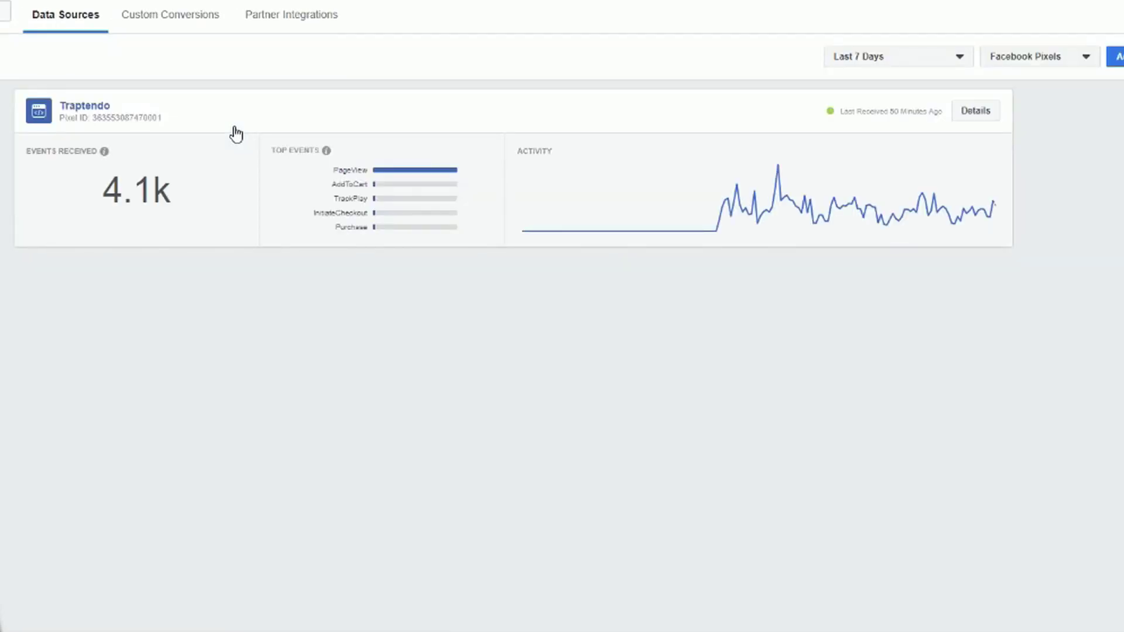
pyautogui.click(100, 113)
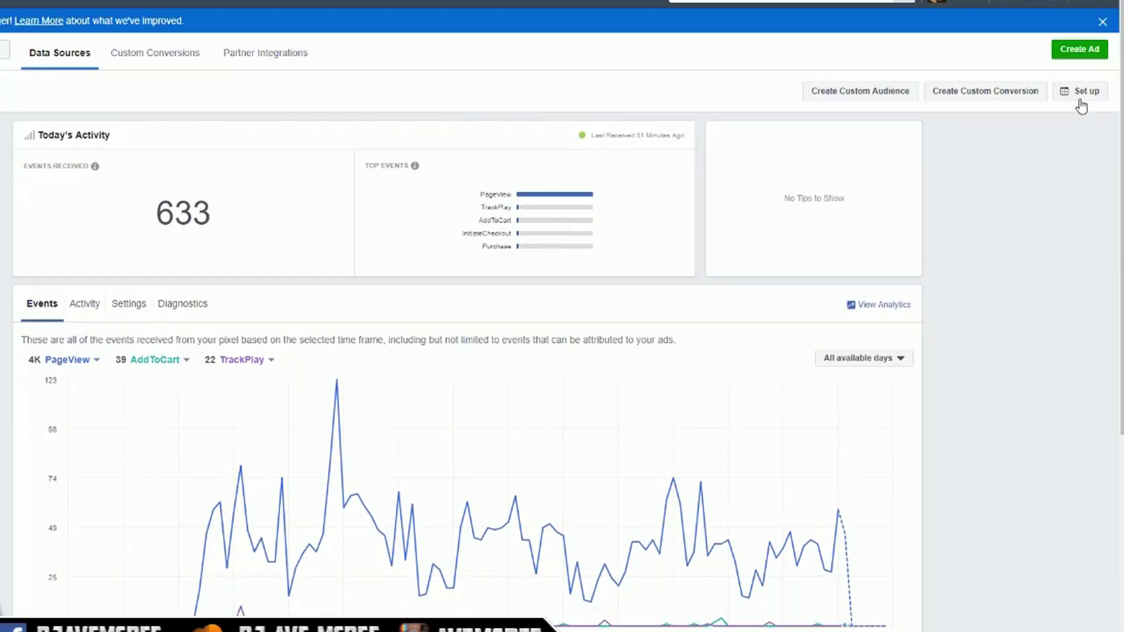
# - Start the pixel setup to show the three installation options
pyautogui.click(1082, 92)
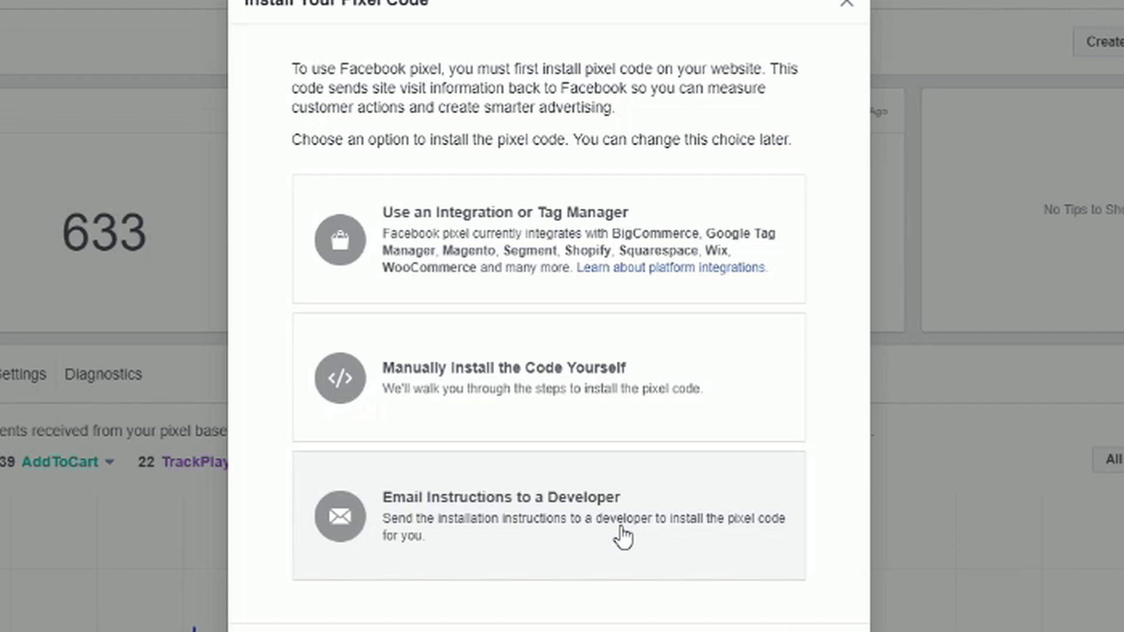
# - Choose manual install, copy the full pixel code with advanced matching off, and go to Bandzoogle
pyautogui.click(577, 377)
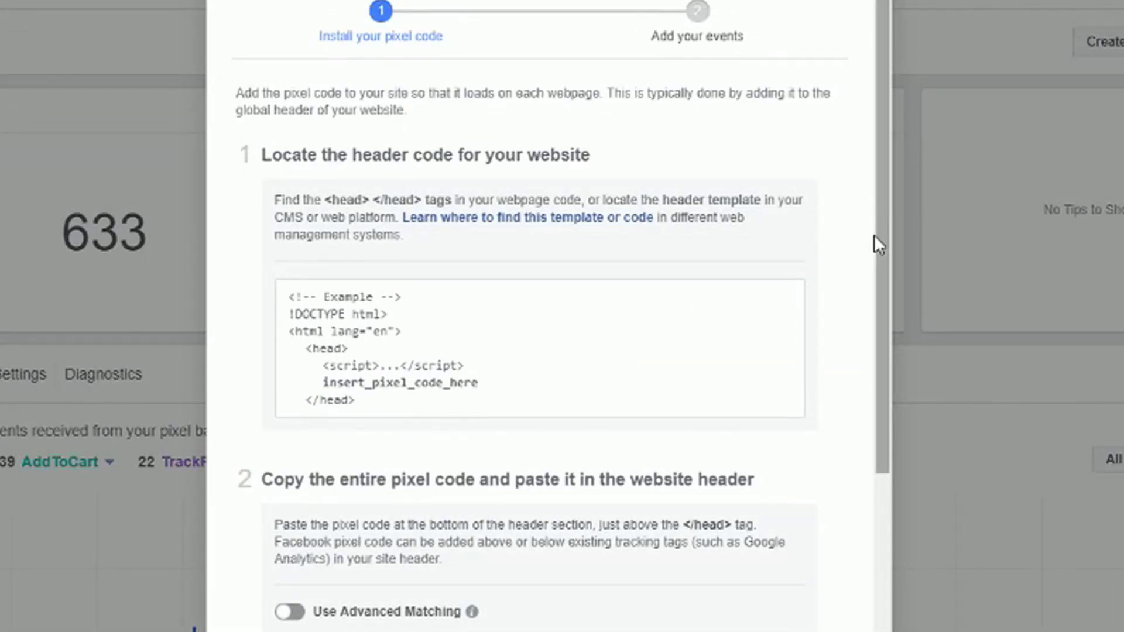
pyautogui.moveTo(879, 229)
pyautogui.mouseDown()
pyautogui.moveTo(883, 378)
pyautogui.moveTo(865, 521)
pyautogui.mouseUp()
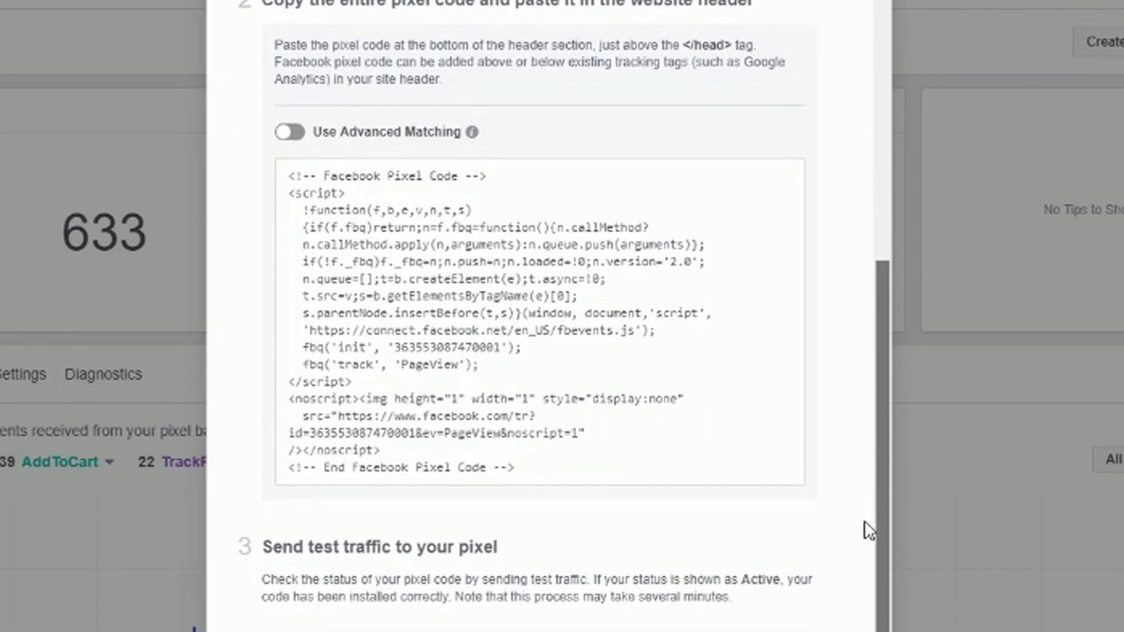
pyautogui.moveTo(539, 313)
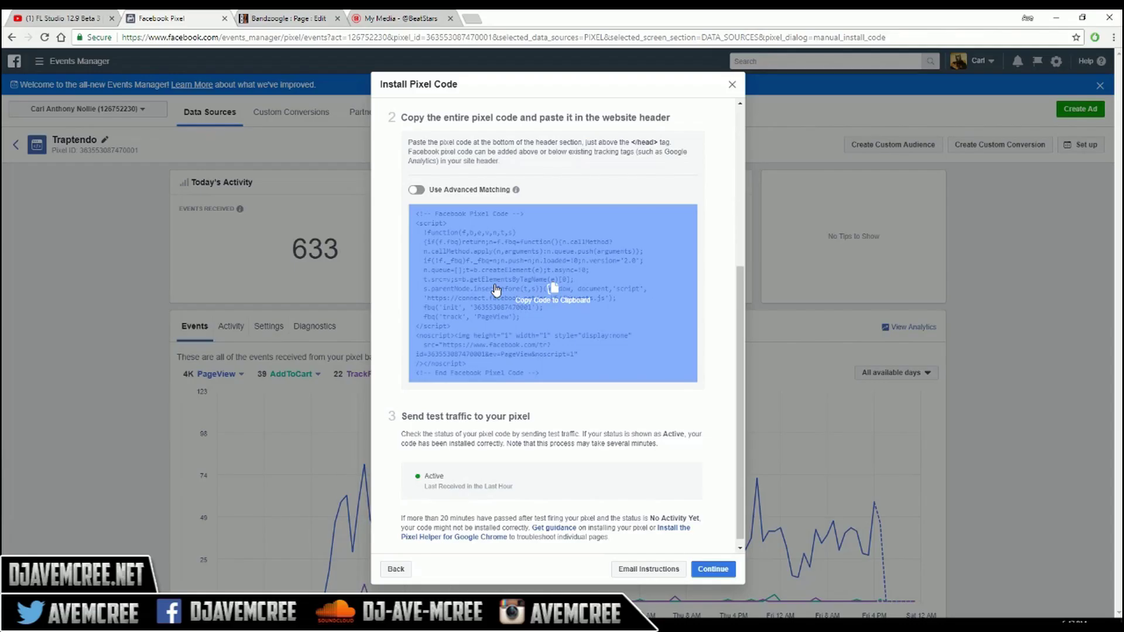
pyautogui.click(433, 272)
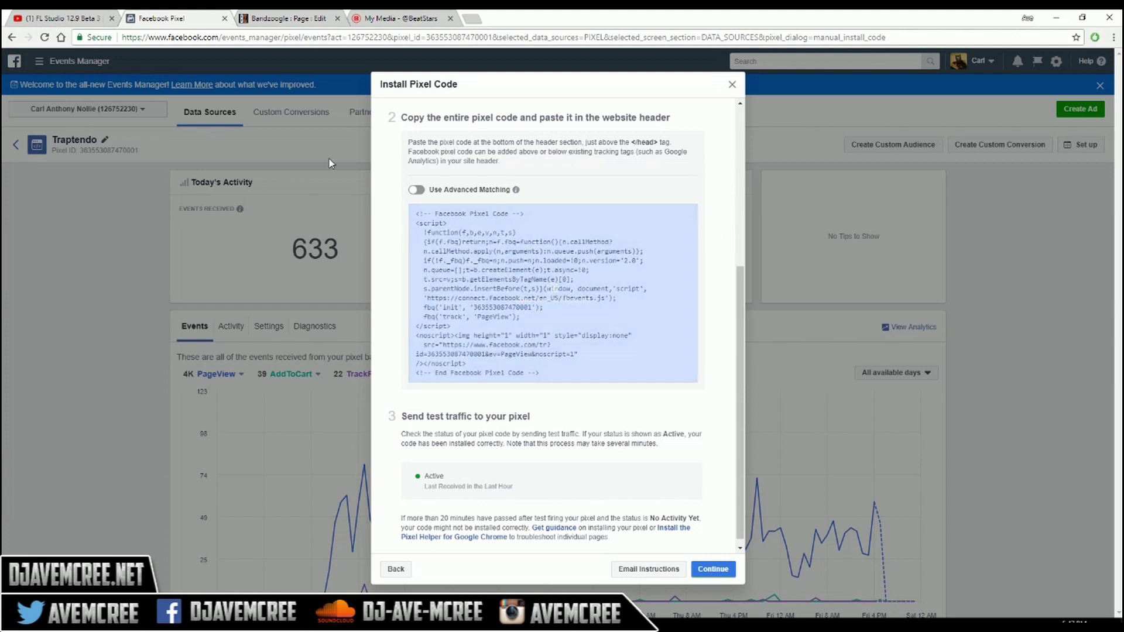
pyautogui.click(416, 190)
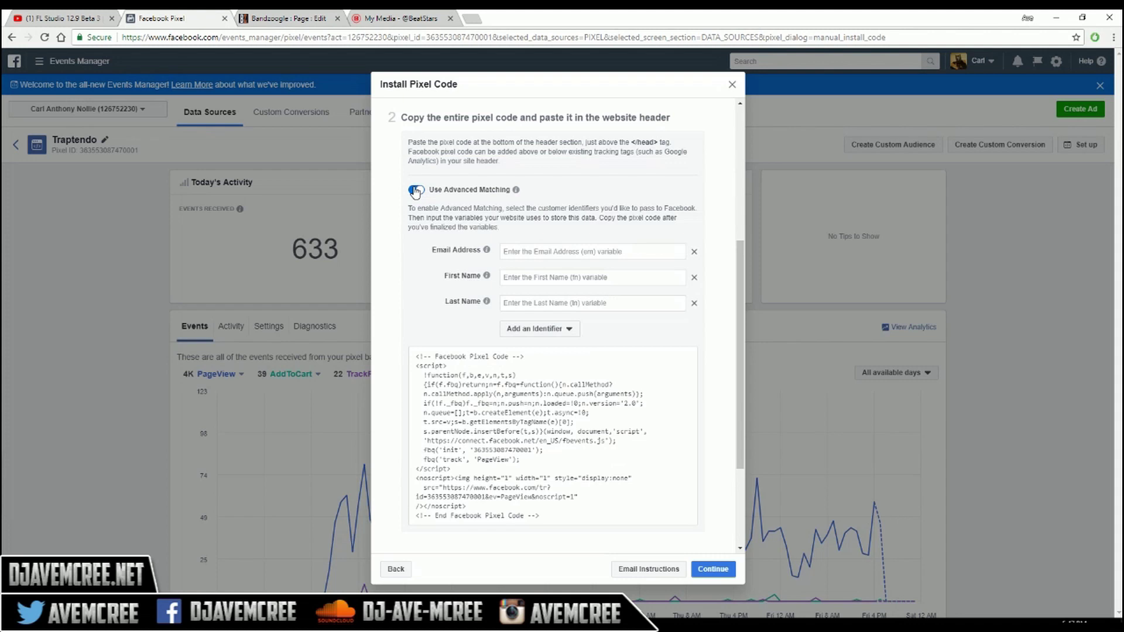
pyautogui.click(416, 192)
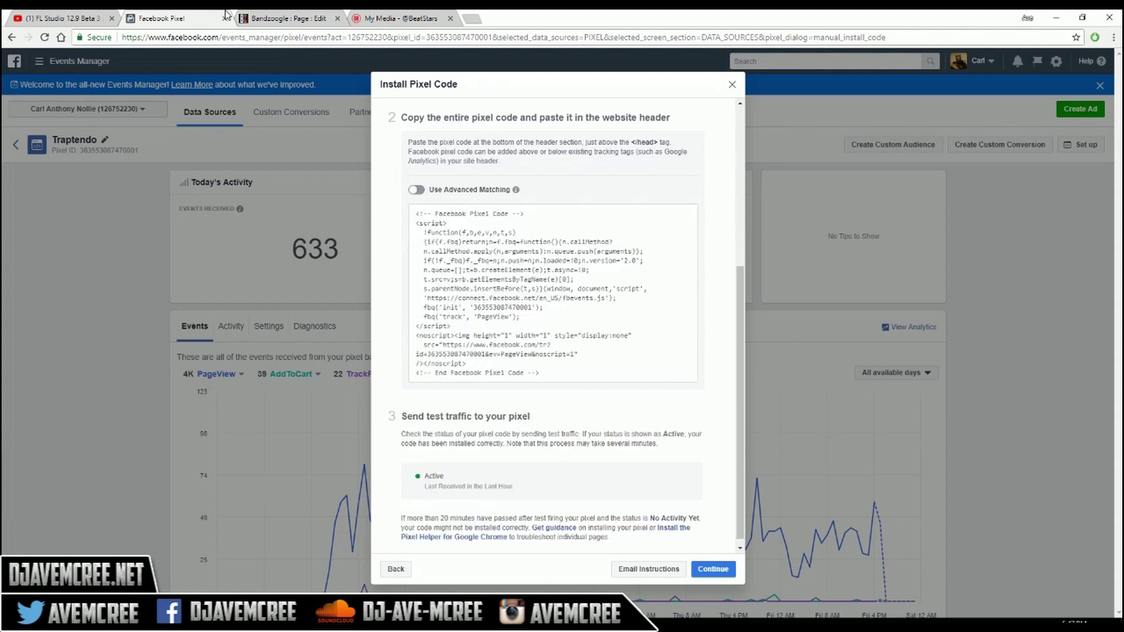
pyautogui.click(267, 18)
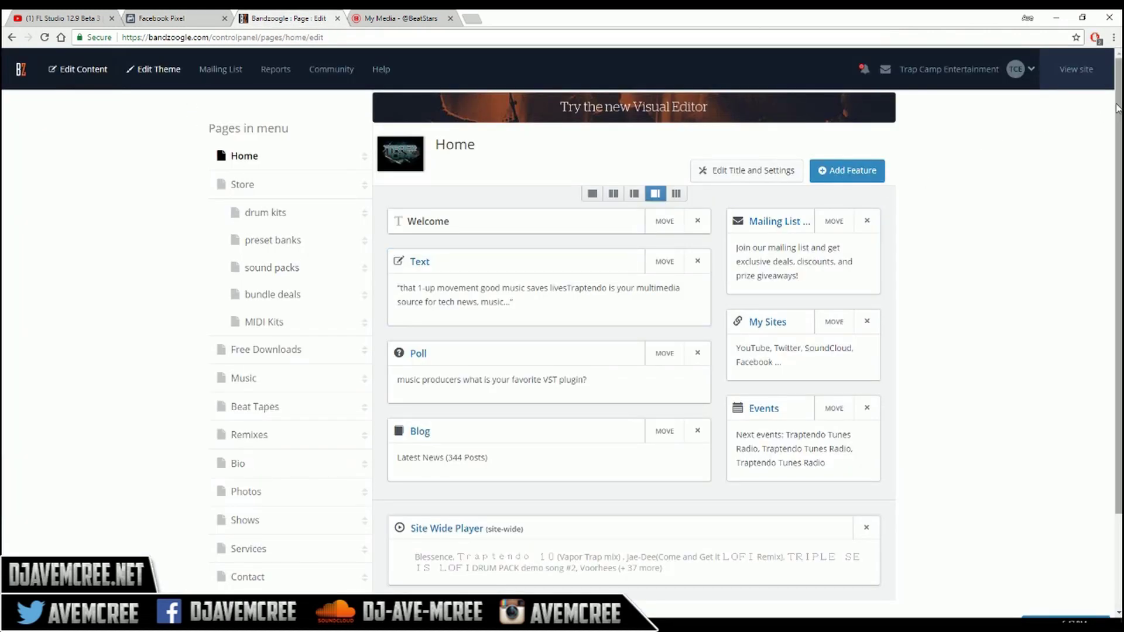
pyautogui.moveTo(1118, 105); pyautogui.dragTo(1120, 278)
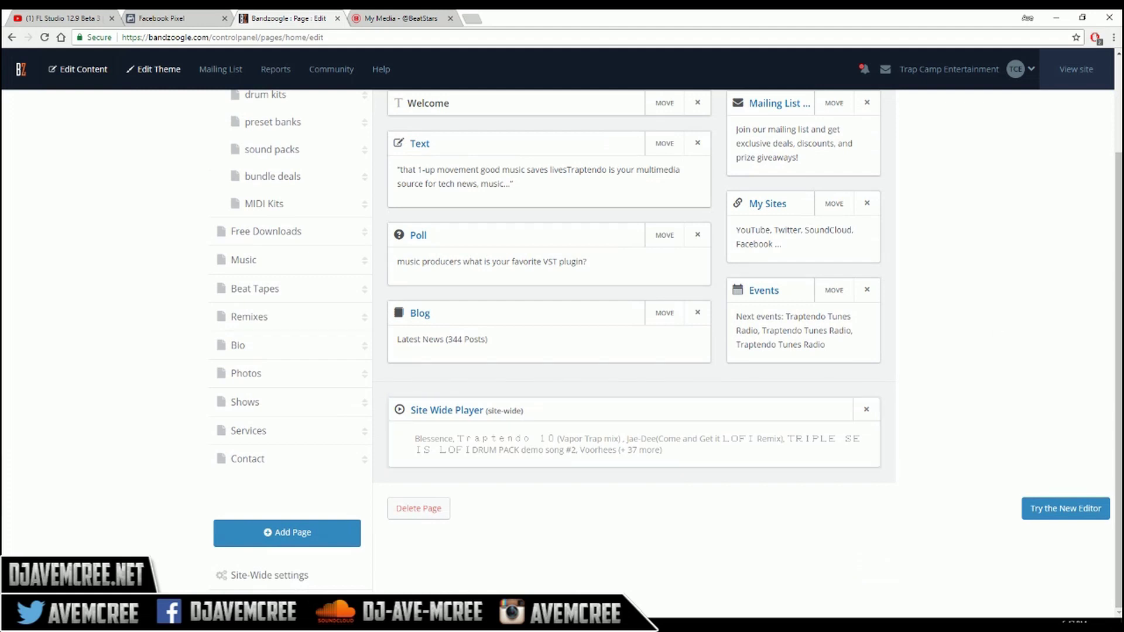
# - View the site-wide Facebook pixel setting holding the code, then go to BeatStars
pyautogui.click(265, 579)
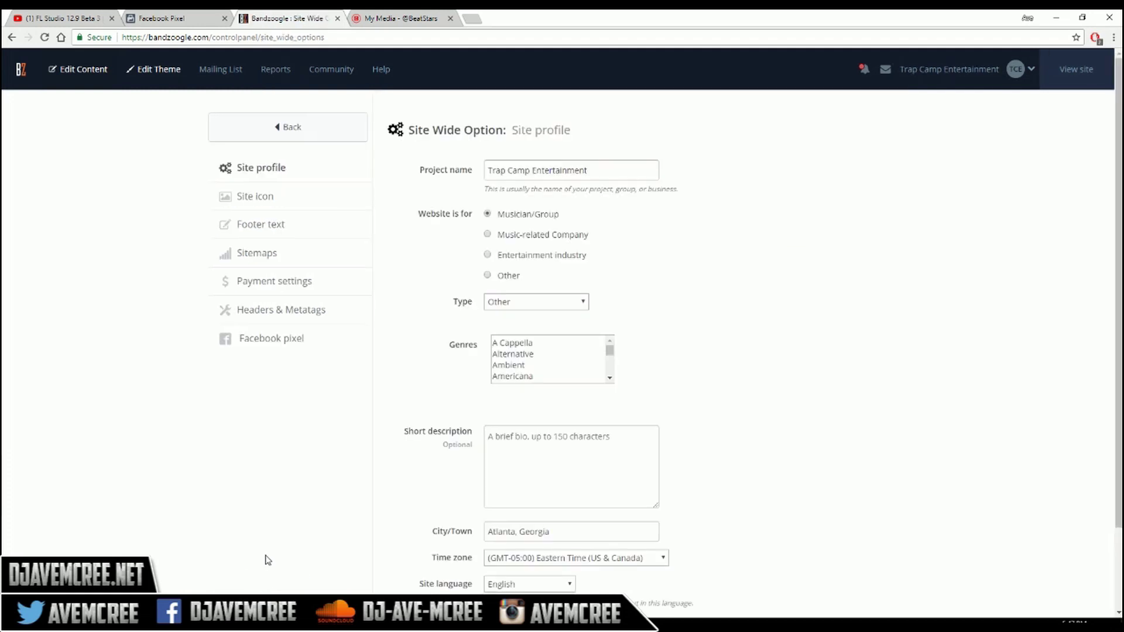
pyautogui.click(273, 338)
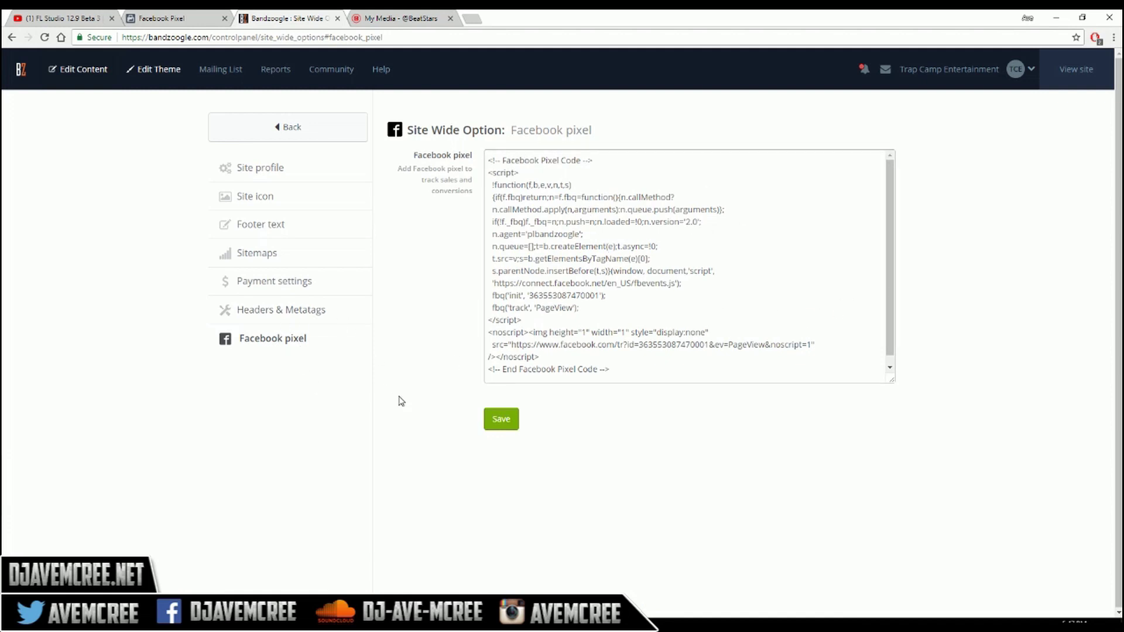
pyautogui.click(389, 18)
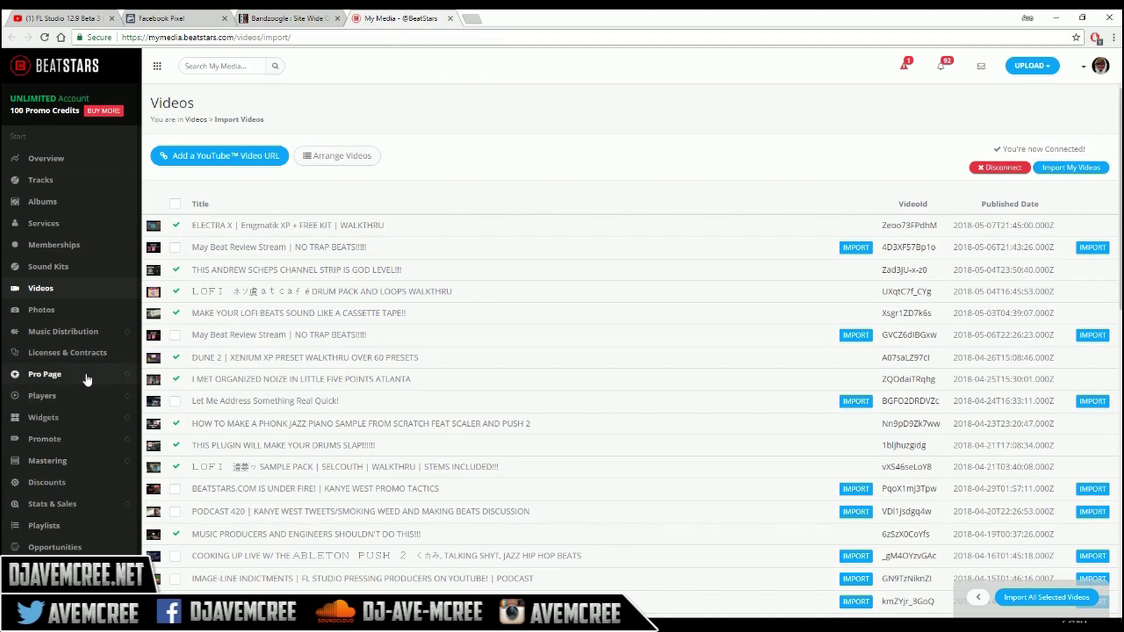
pyautogui.click(44, 375)
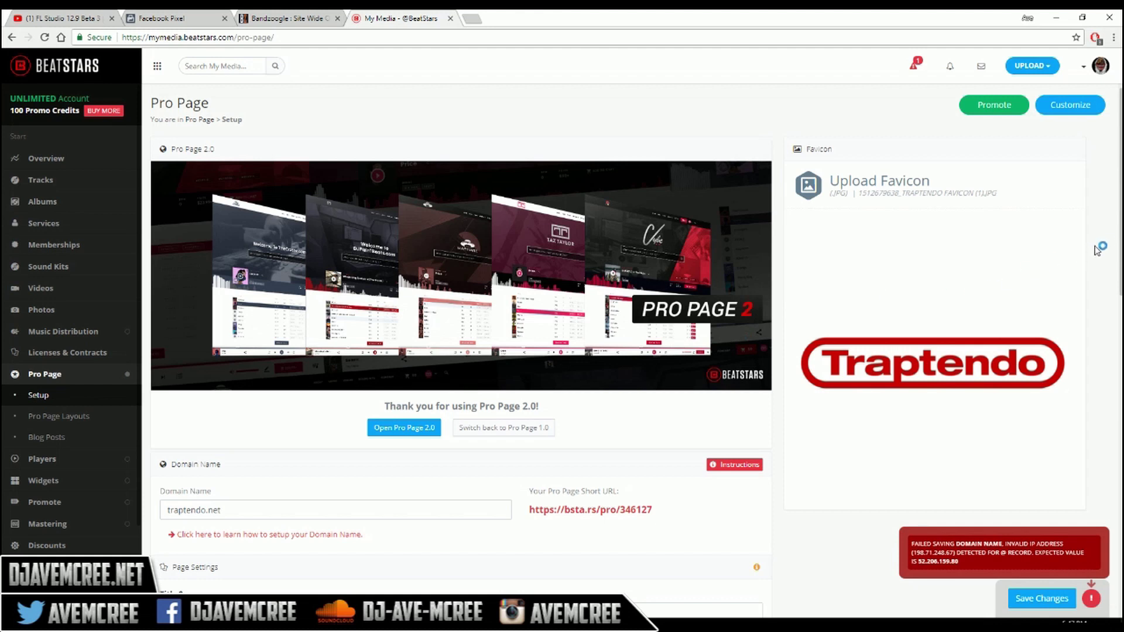
pyautogui.moveTo(1120, 202); pyautogui.dragTo(1117, 466)
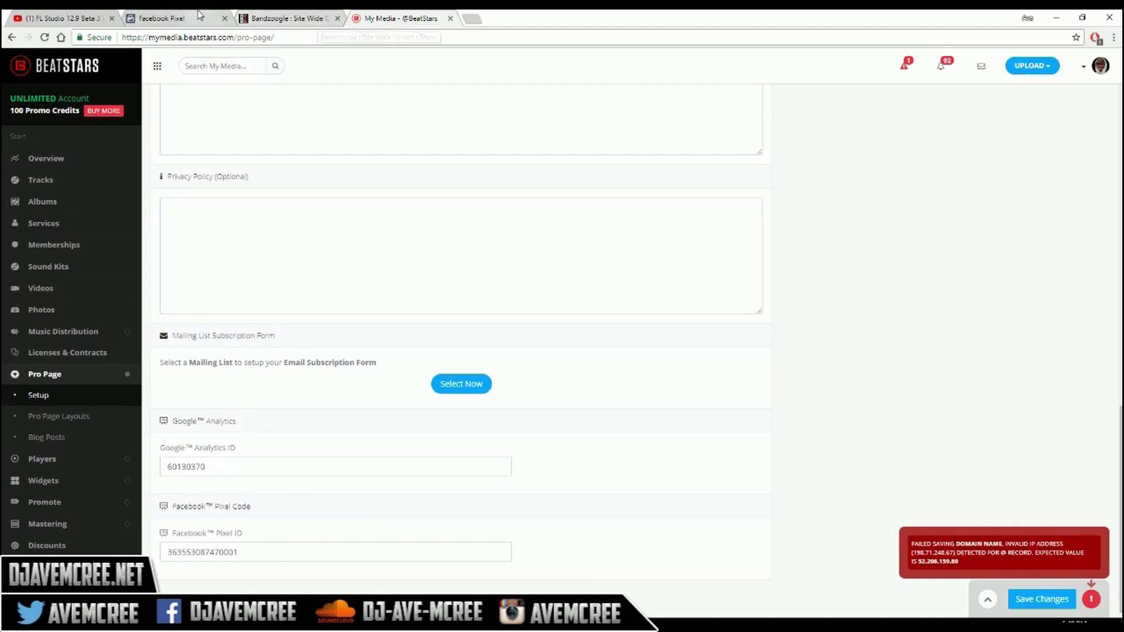
pyautogui.click(167, 18)
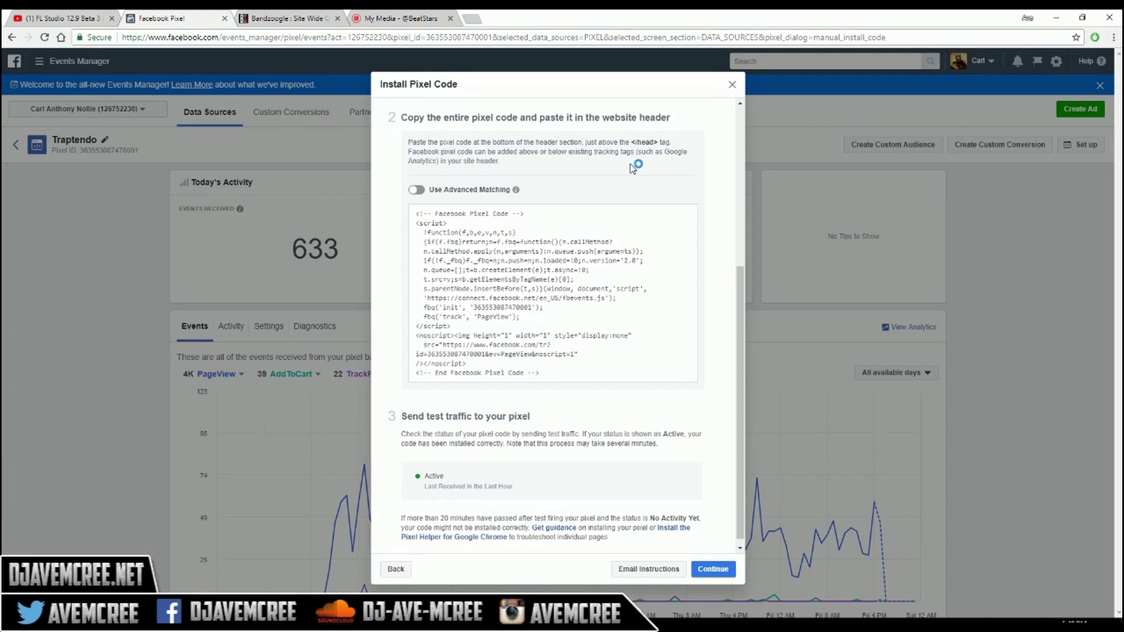
pyautogui.click(553, 290)
pyautogui.moveTo(737, 293)
pyautogui.mouseDown()
pyautogui.moveTo(743, 330)
pyautogui.moveTo(735, 133)
pyautogui.mouseUp()
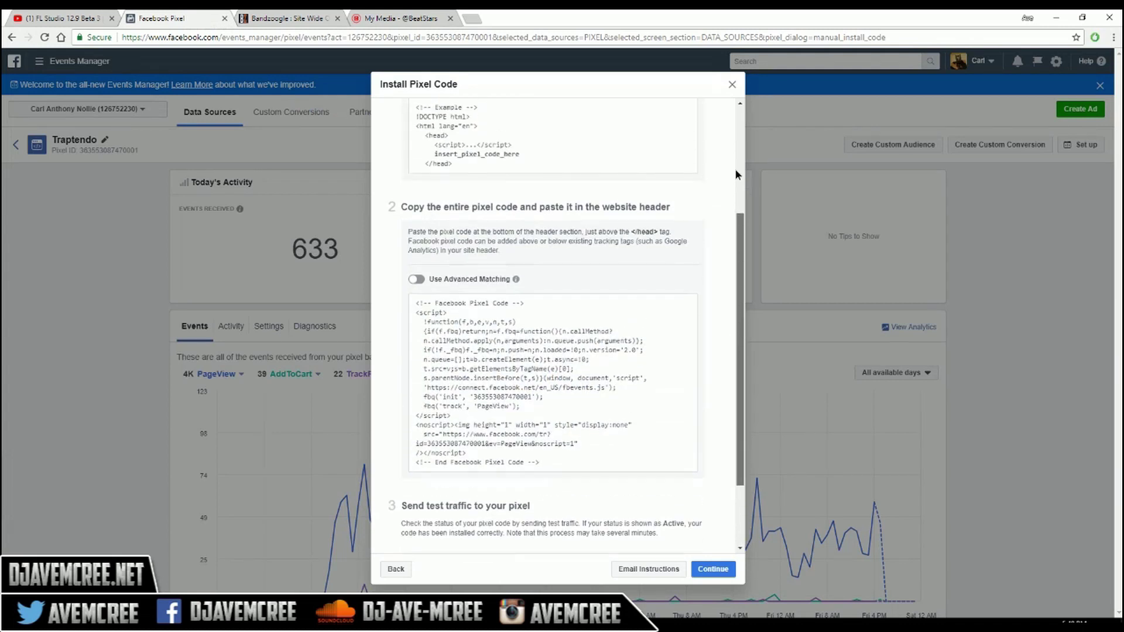
pyautogui.click(731, 85)
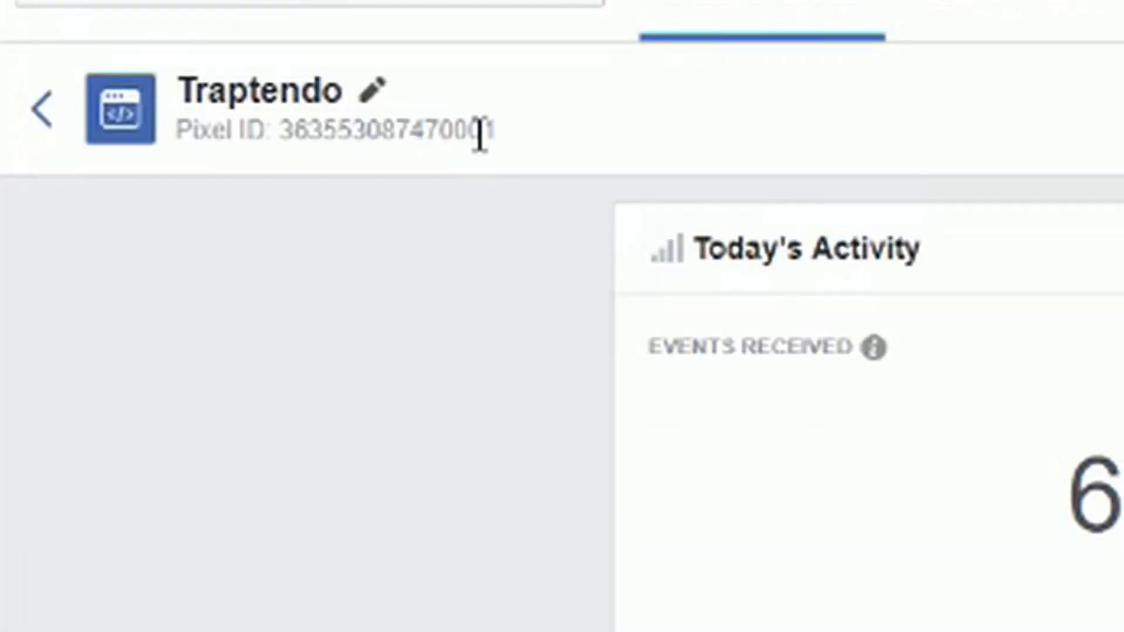
pyautogui.moveTo(500, 132); pyautogui.dragTo(280, 131)
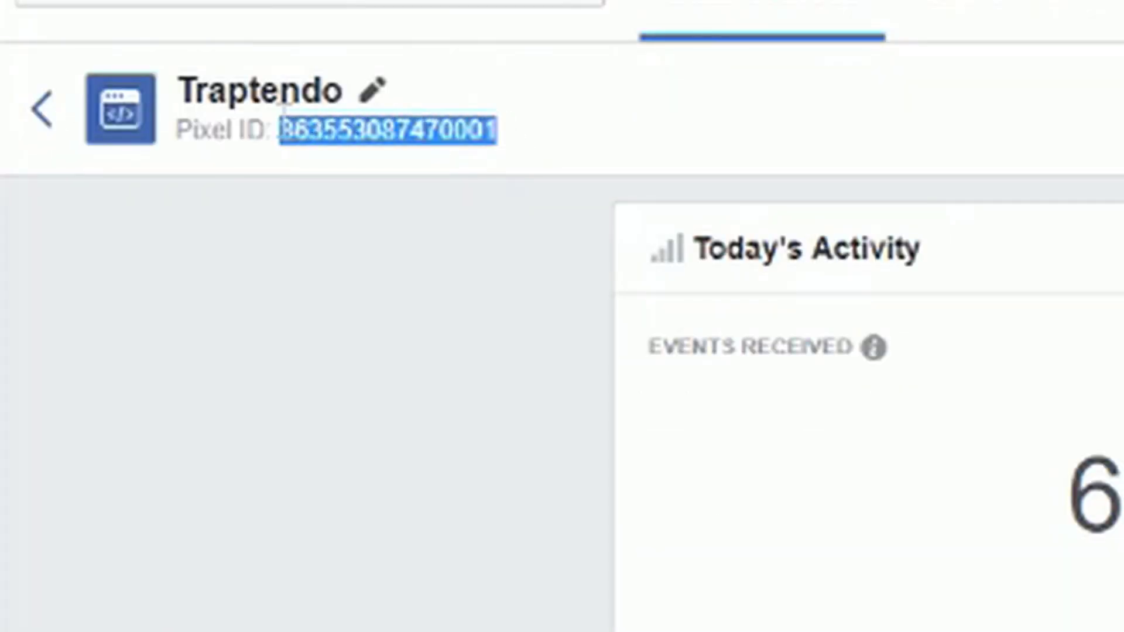
pyautogui.rightClick(283, 130)
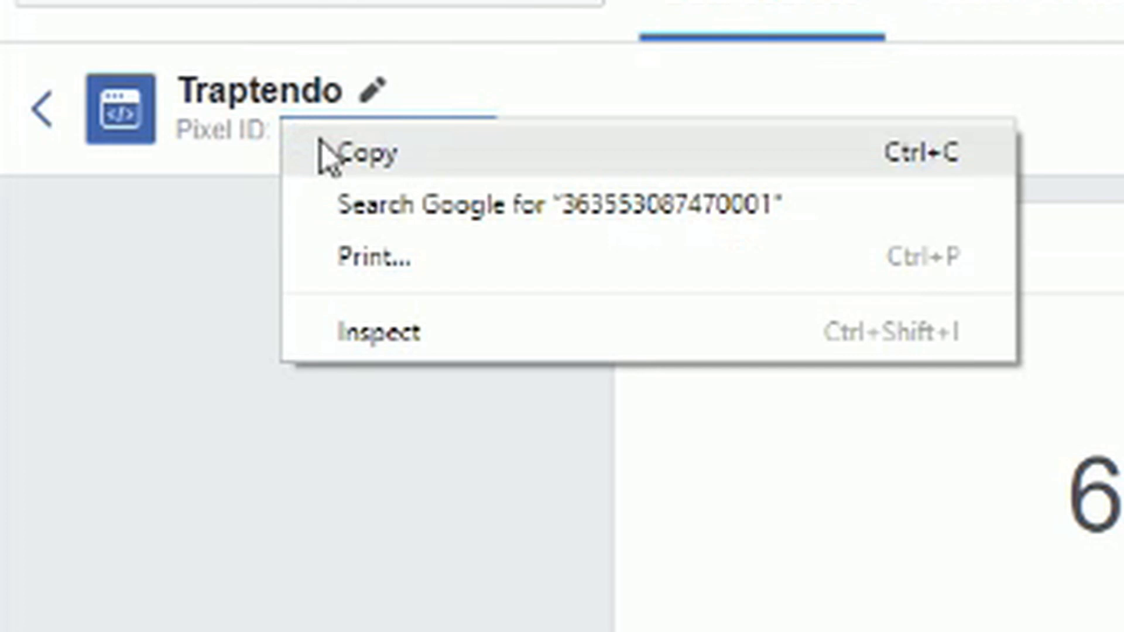
pyautogui.click(365, 154)
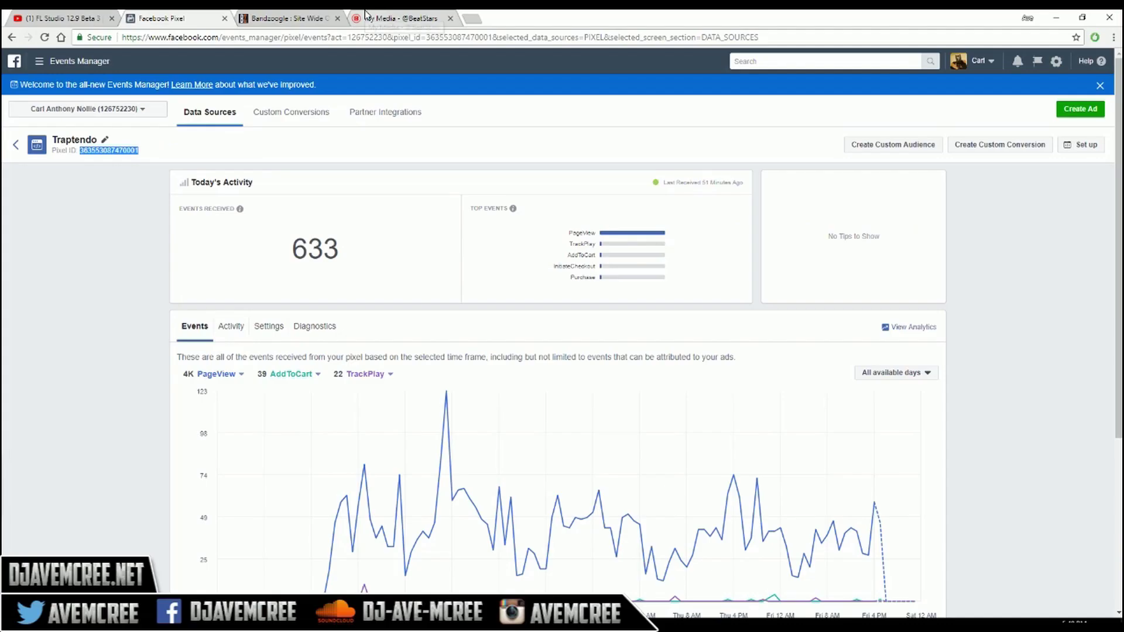
pyautogui.click(391, 17)
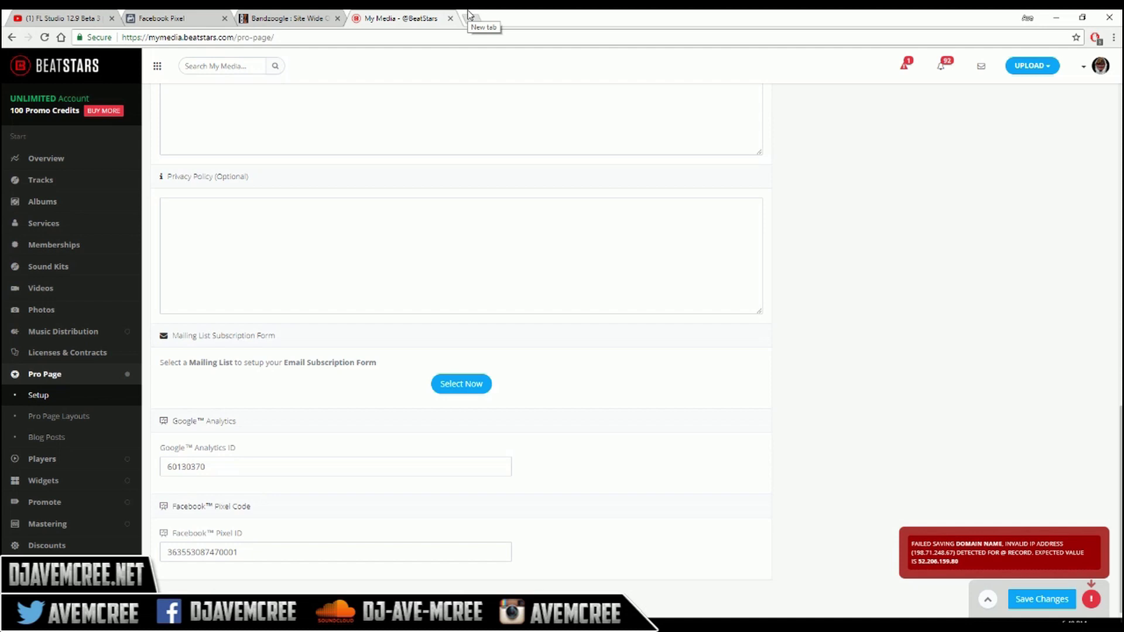
# - Return to the Traptendo pixel's activity overview showing 633 events today
pyautogui.click(176, 18)
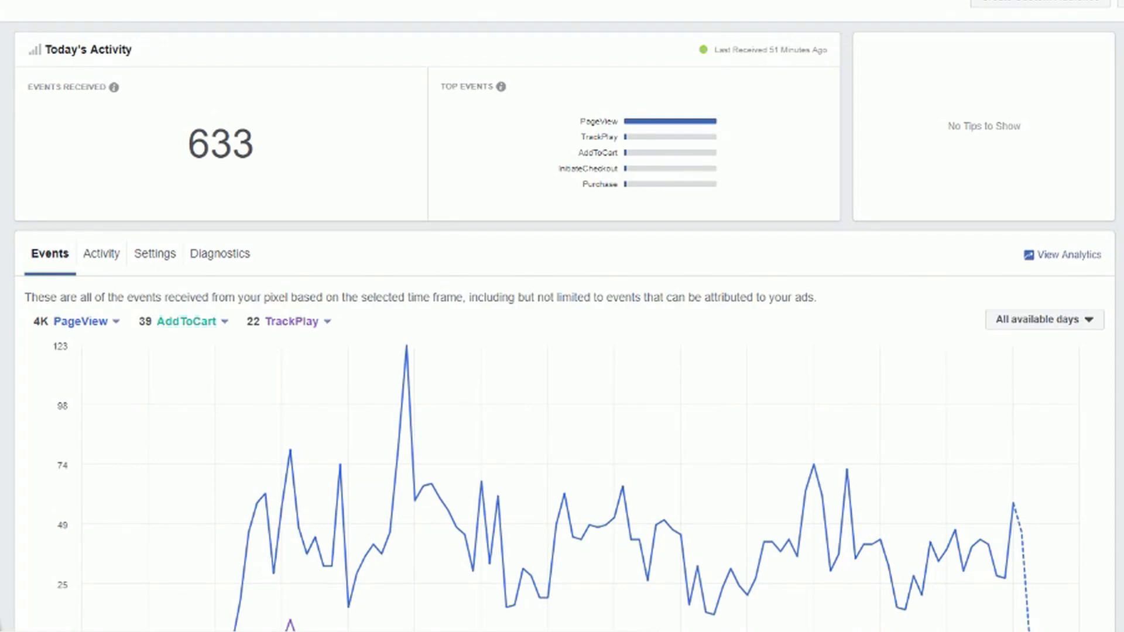